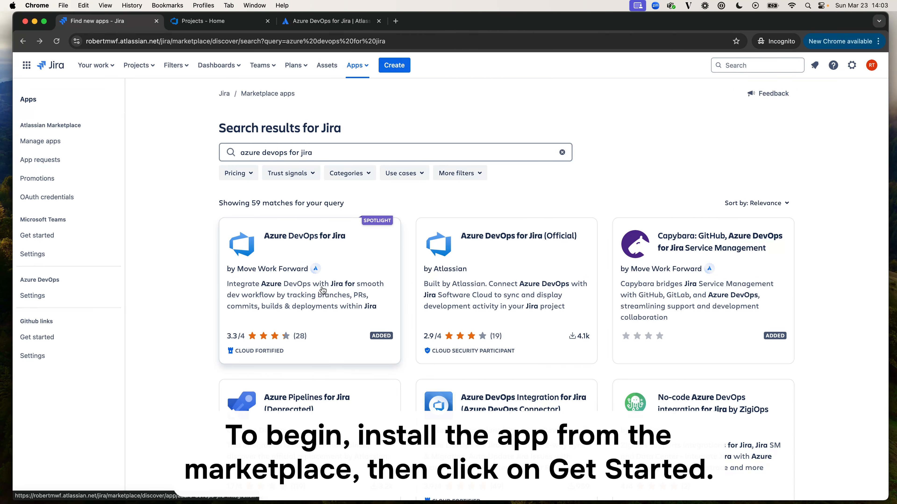
Open the get-started page of Move Work Forward's Azure DevOps for Jira app and start a new Azure DevOps integration.
{"action": "left_click", "coordinate": [323, 290]}
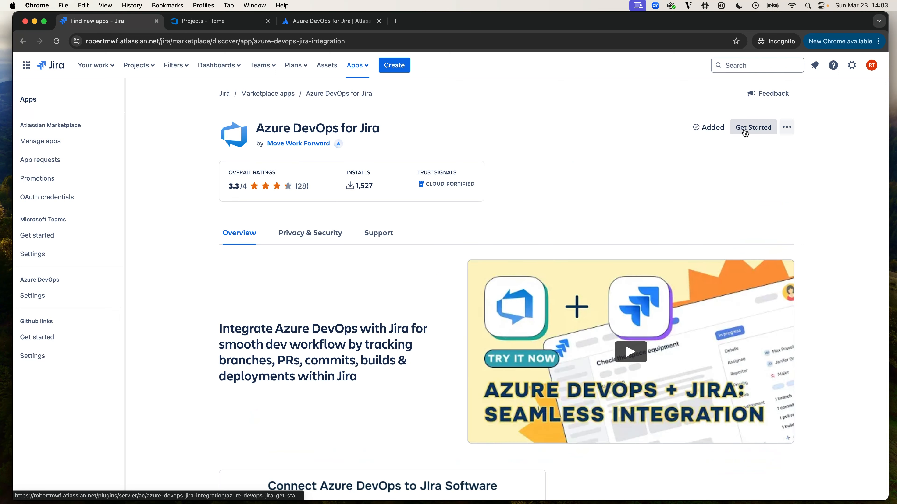
{"action": "left_click", "coordinate": [745, 133]}
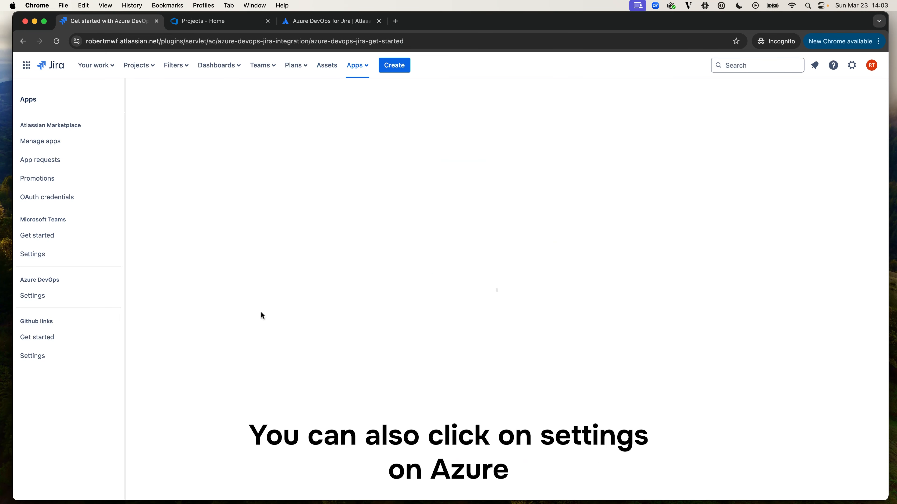
{"action": "left_click", "coordinate": [63, 298]}
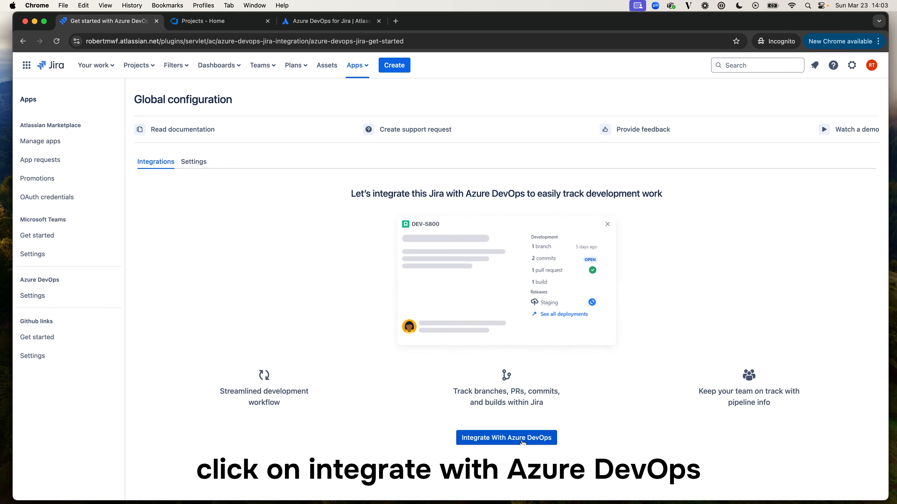
{"action": "left_click", "coordinate": [523, 438]}
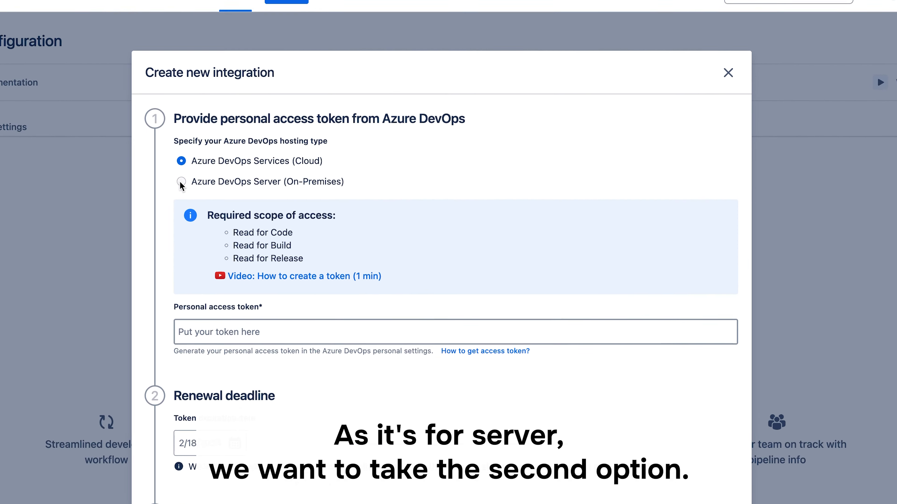
Set the hosting type to Azure DevOps Server (On-Premises) and paste the personal access token.
{"action": "left_click", "coordinate": [318, 202]}
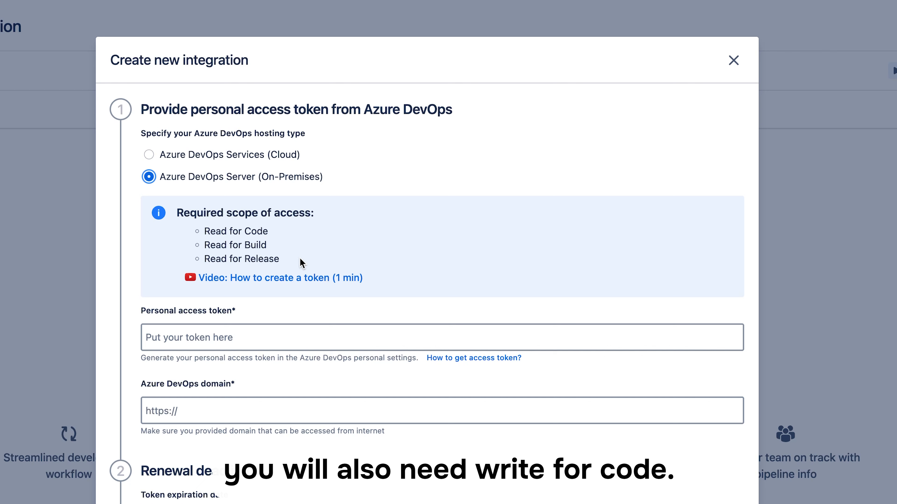
{"action": "left_click", "coordinate": [271, 338]}
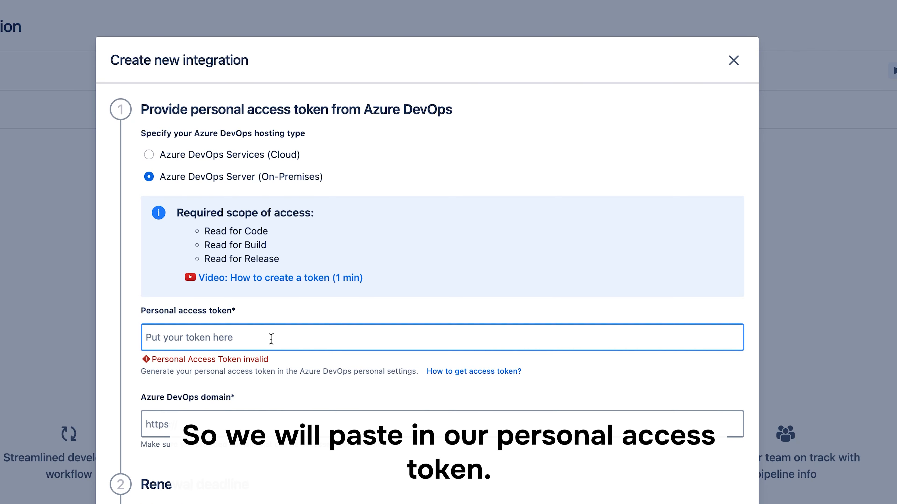
{"action": "key", "text": "ctrl+v"}
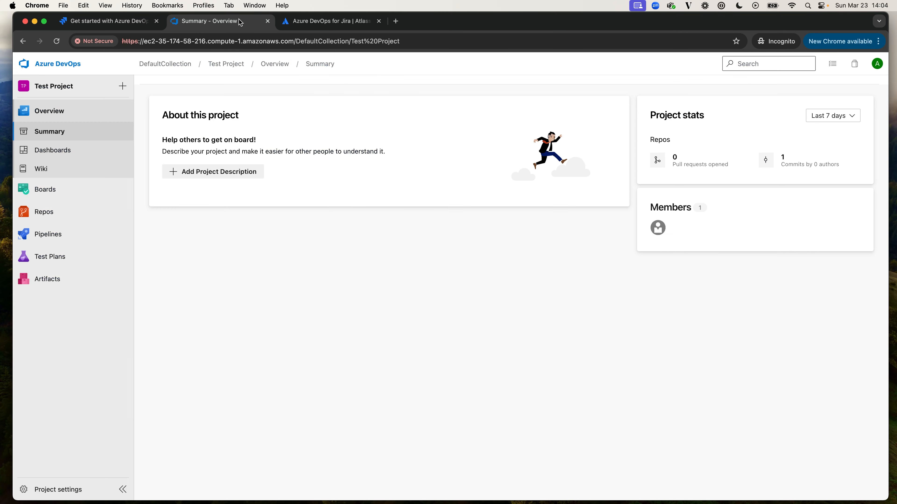
{"action": "left_click", "coordinate": [208, 21]}
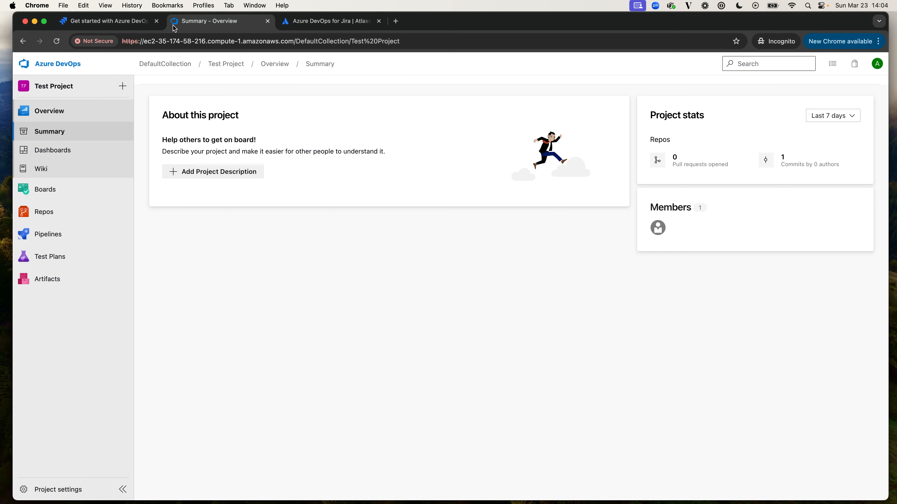
{"action": "left_click", "coordinate": [292, 41]}
{"action": "left_click_drag", "start_coordinate": [293, 41], "coordinate": [167, 35]}
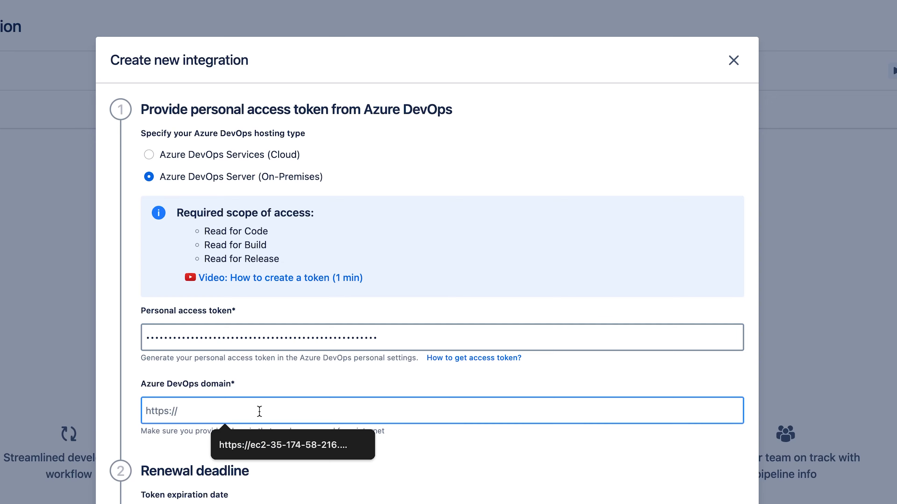
{"action": "key", "text": "super+v"}
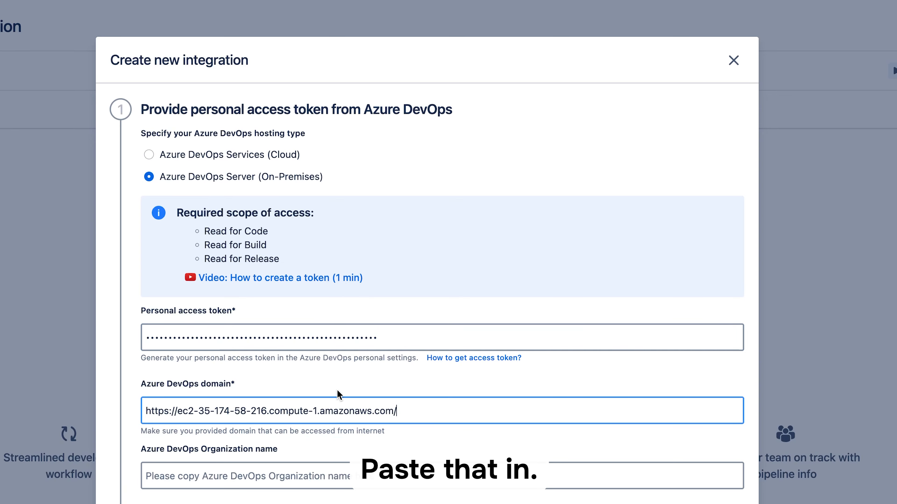
Set the Azure DevOps organization name to DefaultCollection and the token expiration date to 7/7/2025.
{"action": "scroll", "coordinate": [338, 392], "scroll_direction": "down", "scroll_amount": 2}
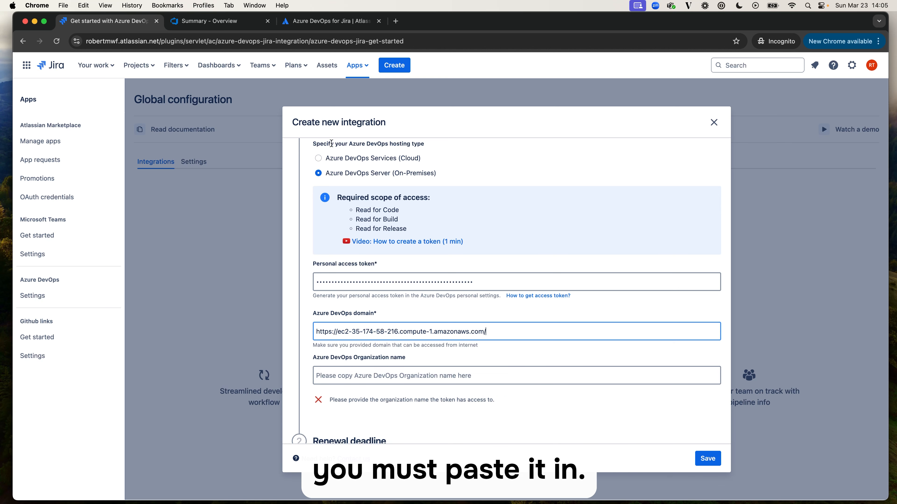
{"action": "left_click", "coordinate": [365, 374]}
{"action": "left_click", "coordinate": [394, 416]}
{"action": "scroll", "coordinate": [396, 267], "scroll_direction": "down", "scroll_amount": 4}
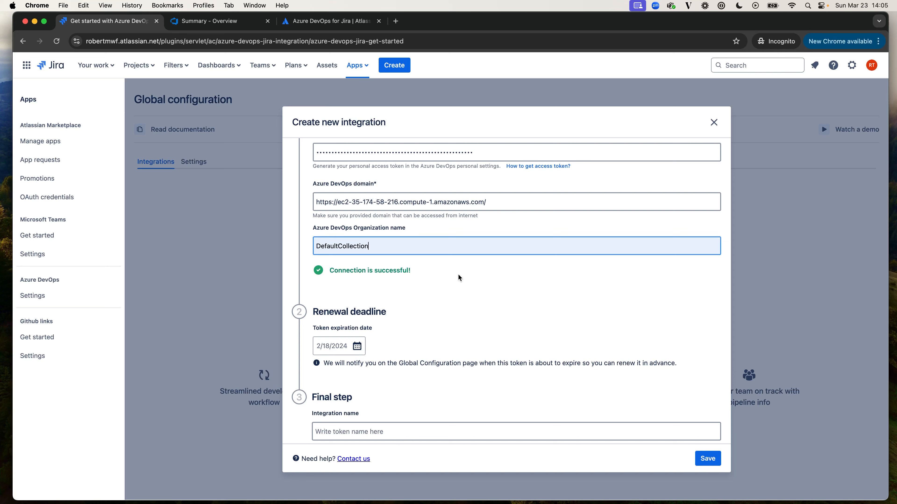
{"action": "left_click", "coordinate": [342, 349]}
{"action": "left_click", "coordinate": [344, 417]}
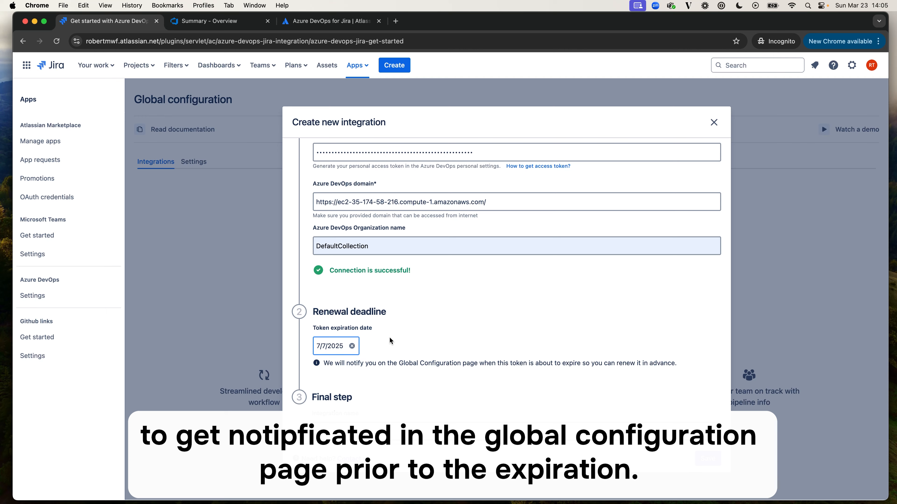
Name the integration "ADO Server for Jira" and save it.
{"action": "scroll", "coordinate": [389, 340], "scroll_direction": "down", "scroll_amount": 3}
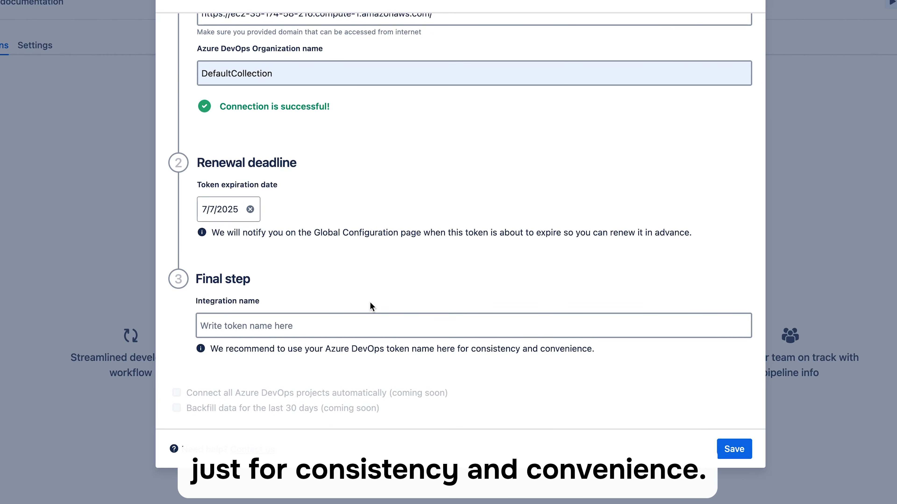
{"action": "left_click", "coordinate": [371, 318]}
{"action": "type", "text": "ADO Server for Jira"}
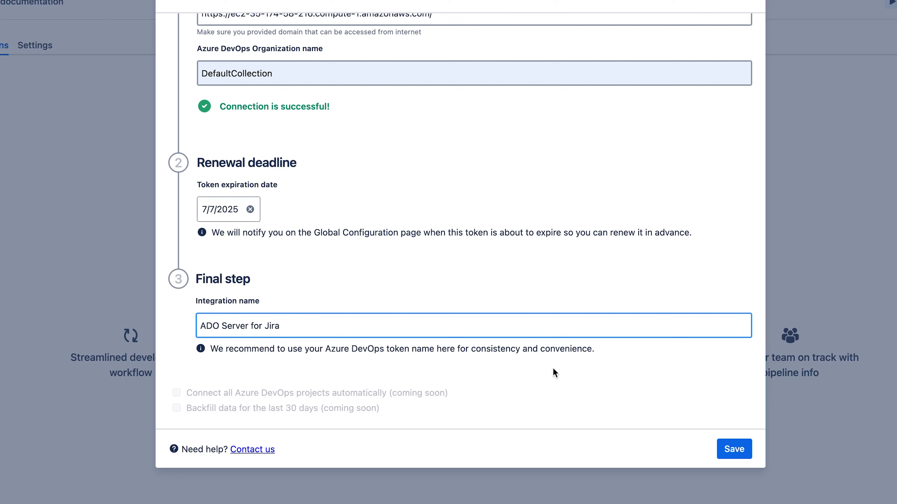
{"action": "left_click", "coordinate": [734, 449]}
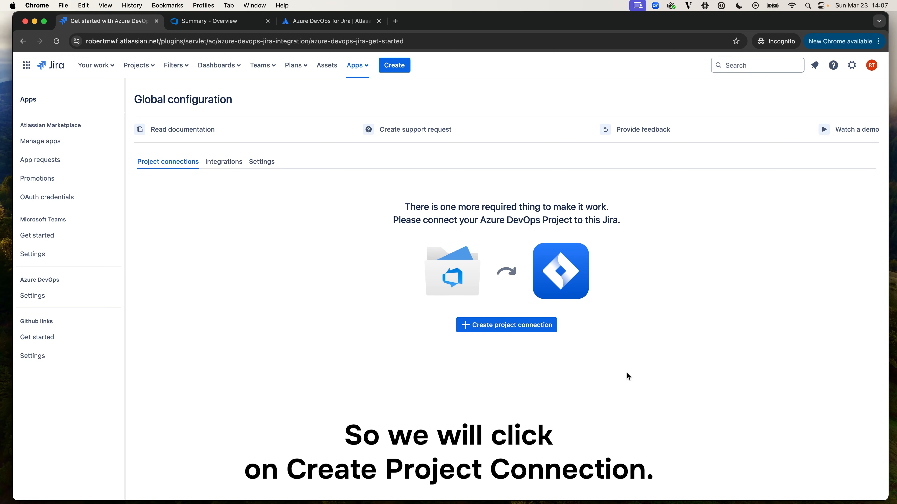
Create a project connection to the Azure DevOps project "Test Project" and save it.
{"action": "left_click", "coordinate": [526, 324]}
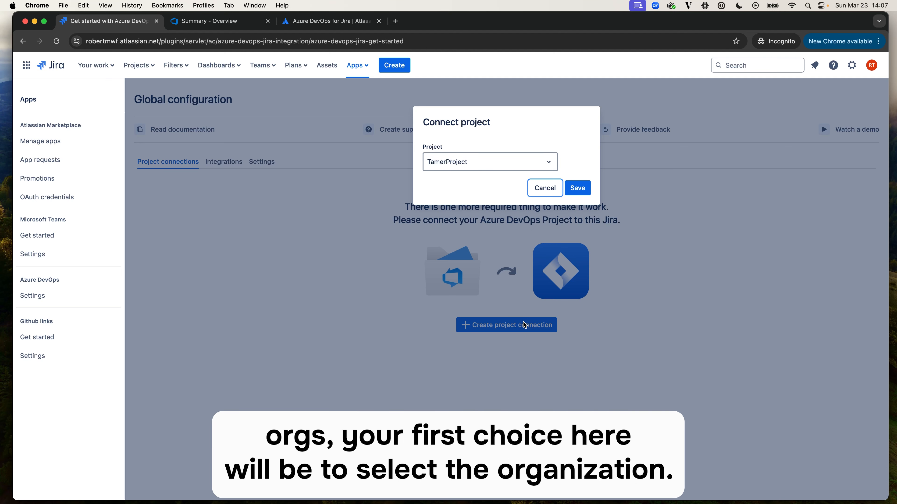
{"action": "left_click", "coordinate": [524, 162]}
{"action": "left_click", "coordinate": [492, 200]}
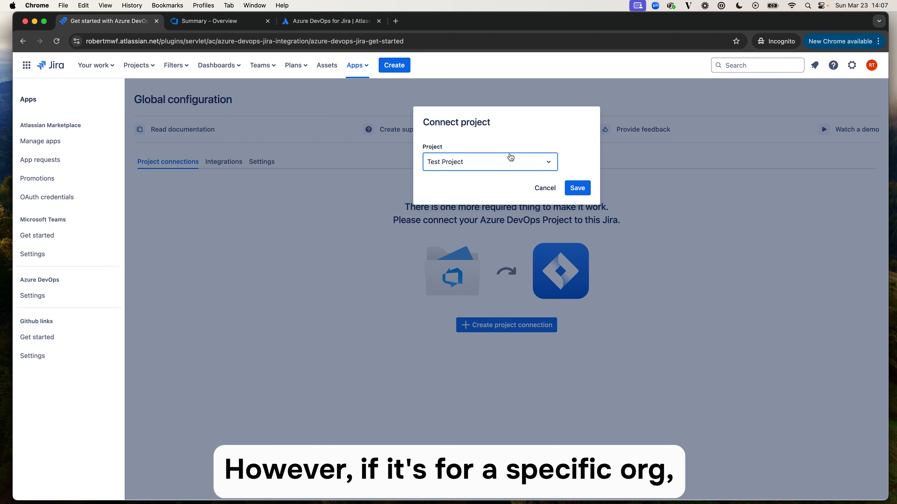
{"action": "left_click", "coordinate": [574, 185]}
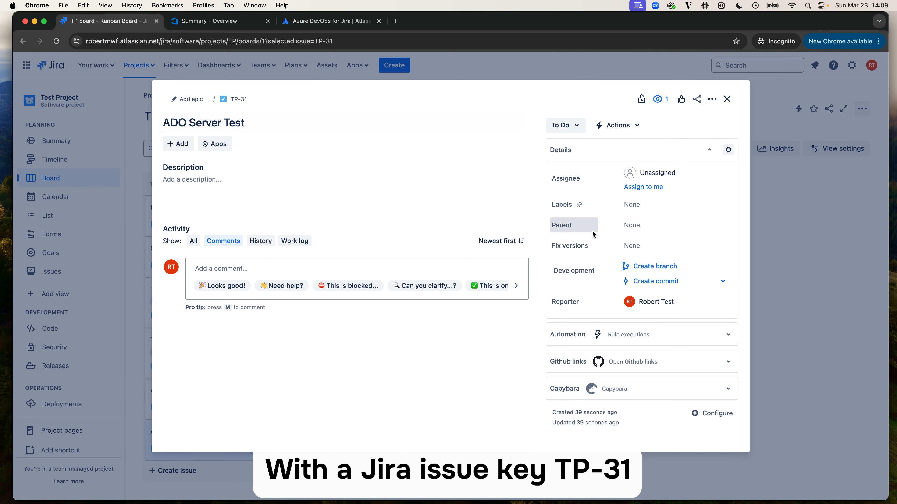
{"action": "left_click", "coordinate": [661, 266]}
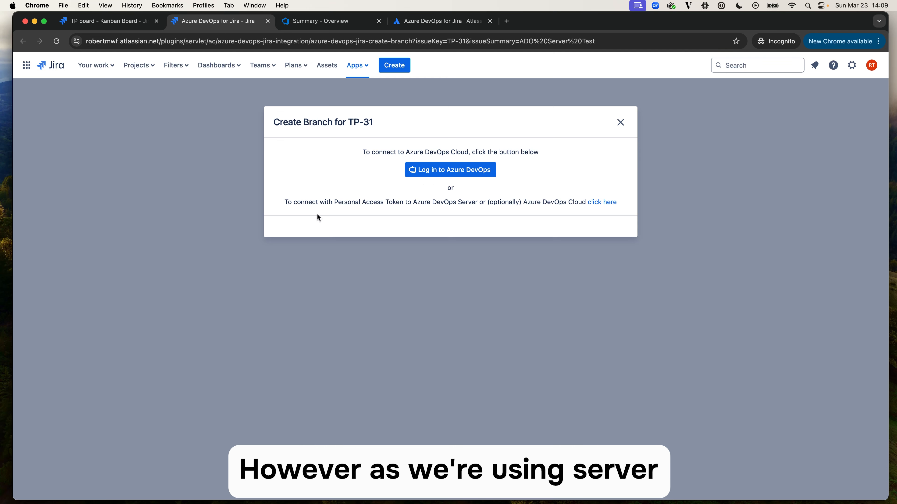
{"action": "left_click", "coordinate": [607, 204]}
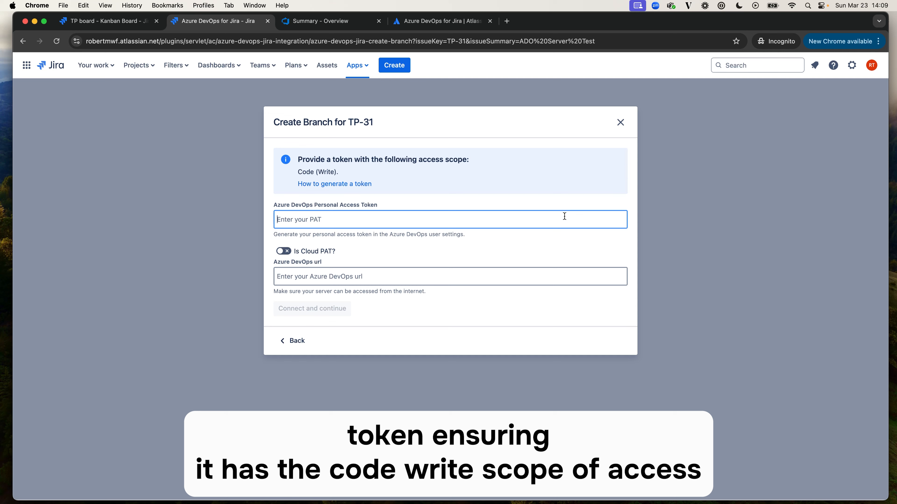
{"action": "key", "text": "super+v"}
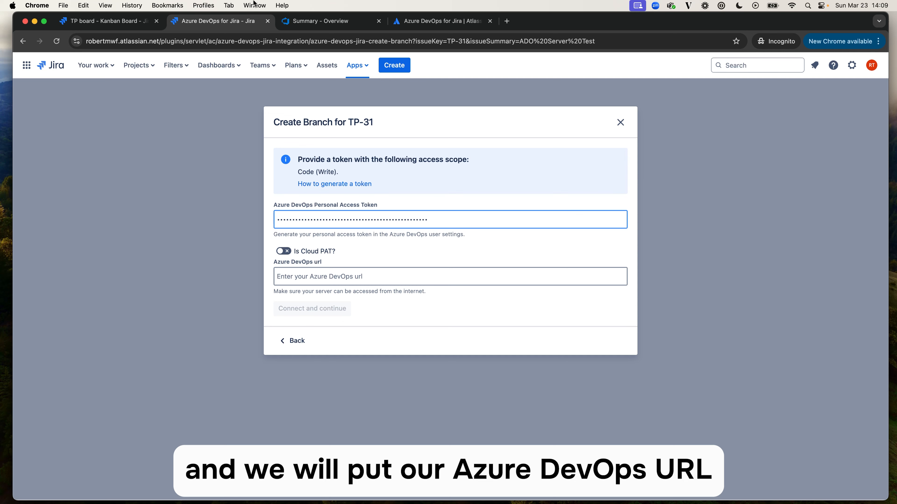
{"action": "left_click", "coordinate": [316, 20]}
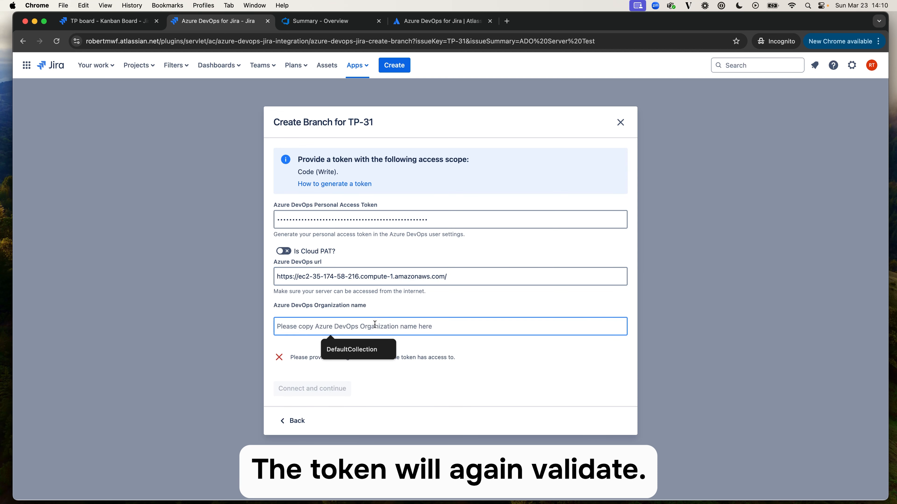
{"action": "left_click", "coordinate": [360, 347]}
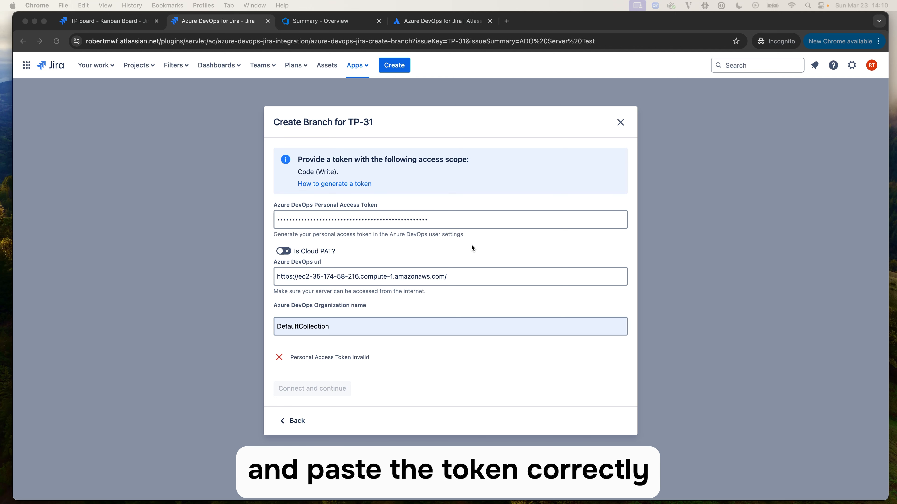
Replace the Azure DevOps personal access token with the correct one and connect to continue with the branch.
{"action": "left_click", "coordinate": [447, 219]}
{"action": "left_click", "coordinate": [448, 219]}
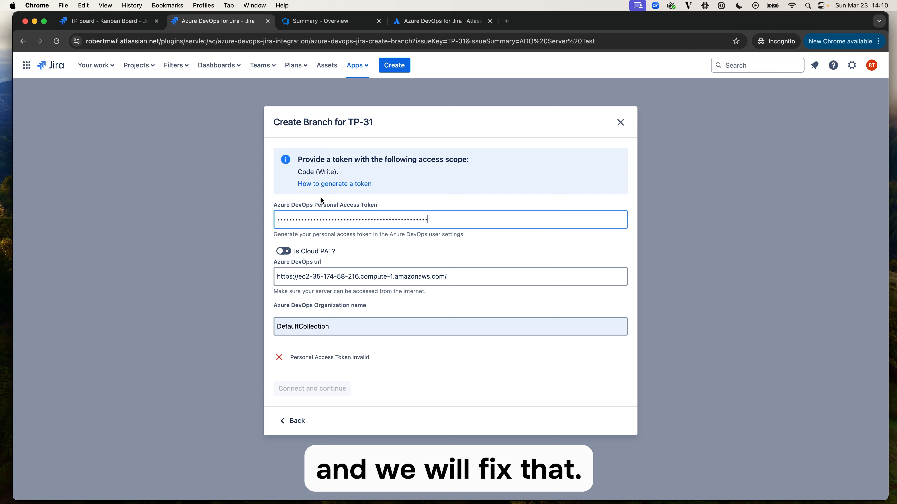
{"action": "key", "text": "super+a"}
{"action": "key", "text": "super+v"}
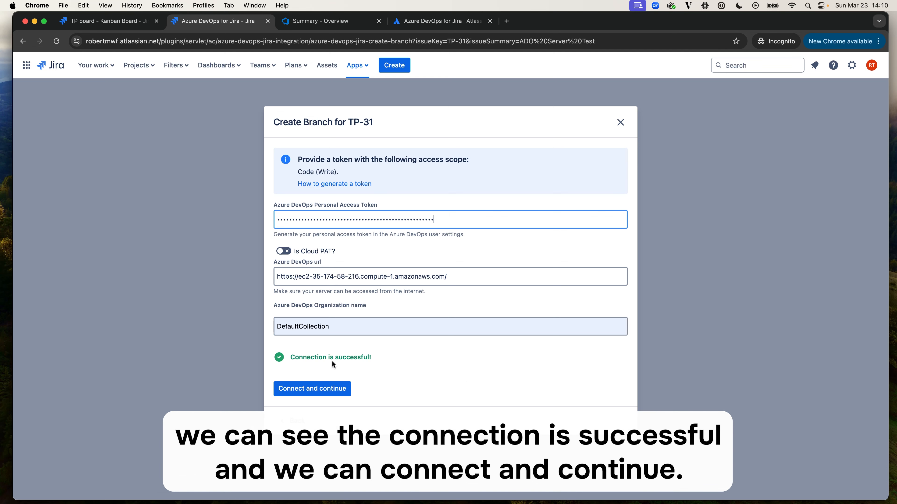
{"action": "left_click", "coordinate": [312, 390]}
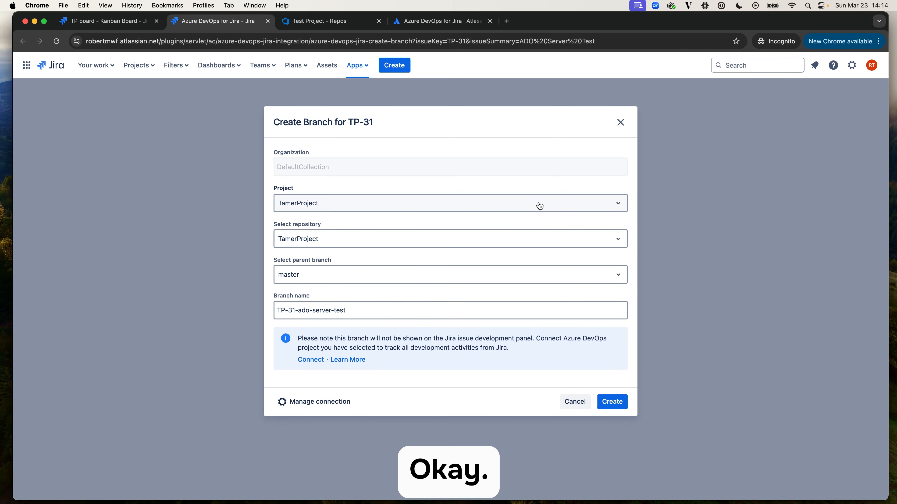
Choose Test Project as both project and repository for the branch, with master as the parent branch.
{"action": "left_click", "coordinate": [540, 206]}
{"action": "left_click", "coordinate": [507, 240]}
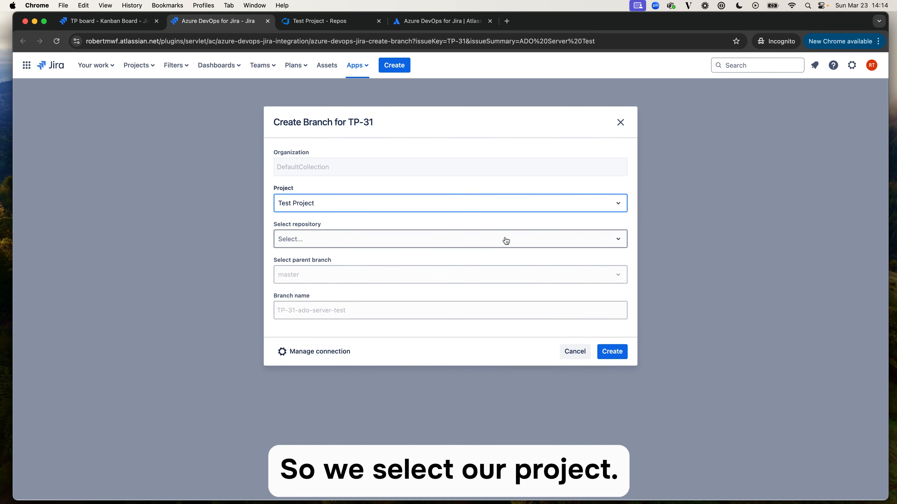
{"action": "left_click", "coordinate": [477, 239]}
{"action": "left_click", "coordinate": [477, 240]}
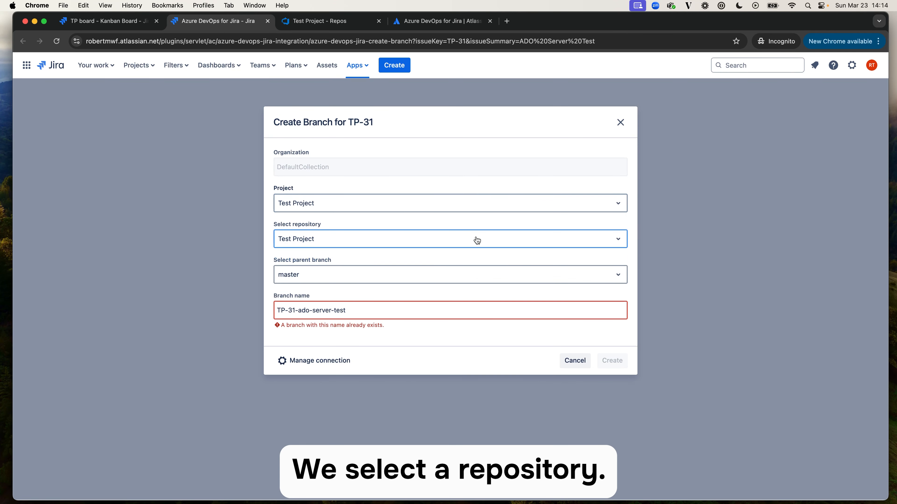
{"action": "left_click", "coordinate": [414, 283]}
{"action": "left_click", "coordinate": [414, 282]}
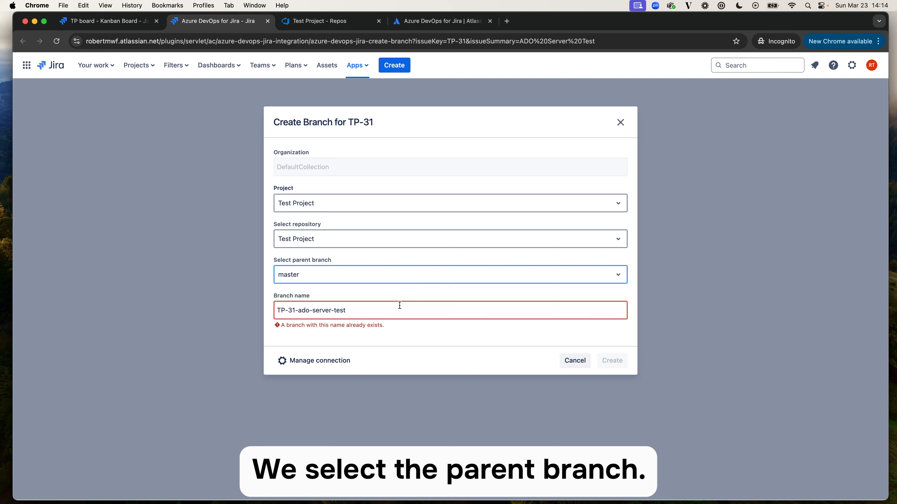
Rename the branch TP-31_ADO-On-Premises-Branch and create it.
{"action": "left_click_drag", "start_coordinate": [398, 306], "coordinate": [295, 308]}
{"action": "type", "text": "_ADO-On-Premises-Branch"}
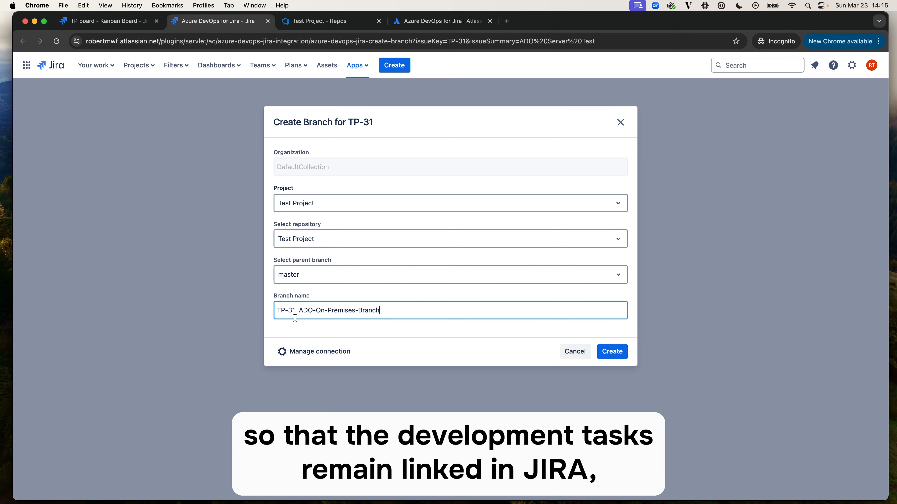
{"action": "left_click", "coordinate": [613, 355]}
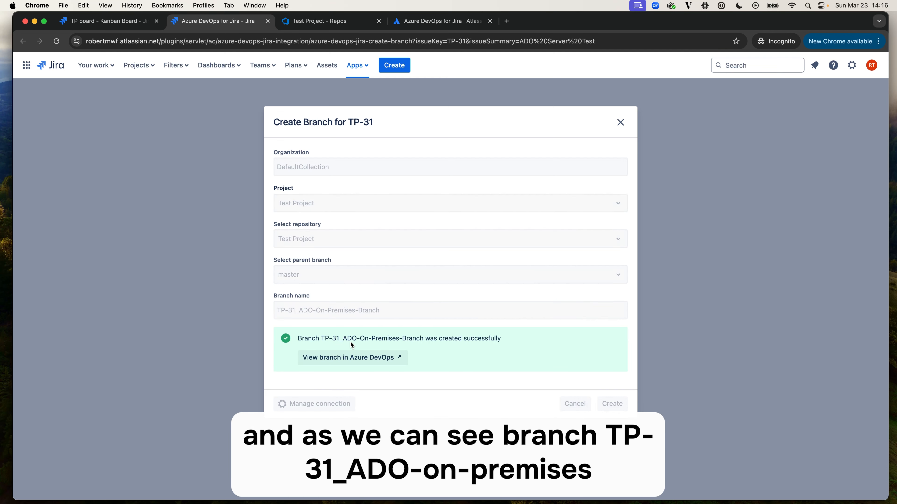
View the new branch in Azure DevOps, return to Jira issue TP-31 and refresh it to check its development details.
{"action": "left_click", "coordinate": [367, 360]}
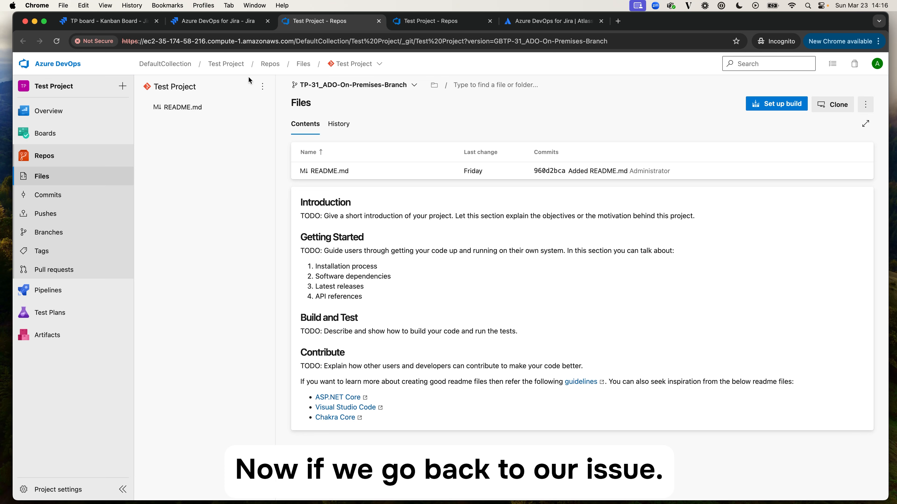
{"action": "left_click", "coordinate": [102, 21]}
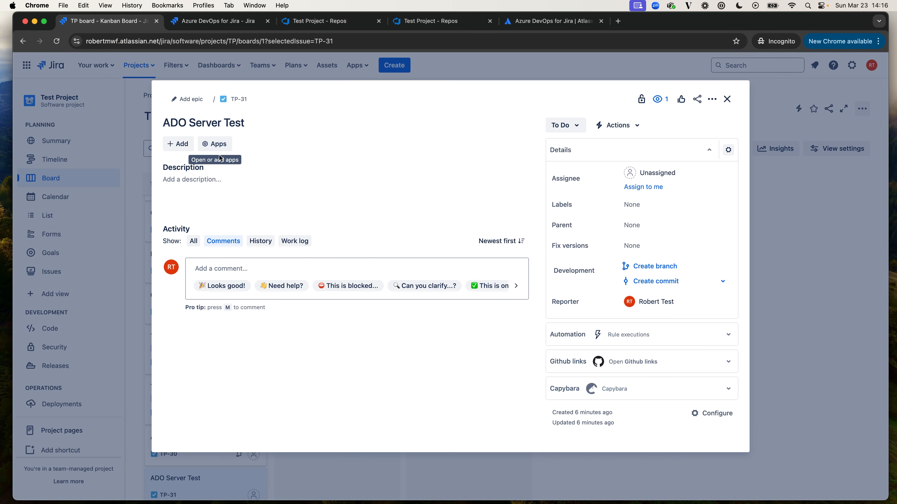
{"action": "left_click", "coordinate": [56, 41]}
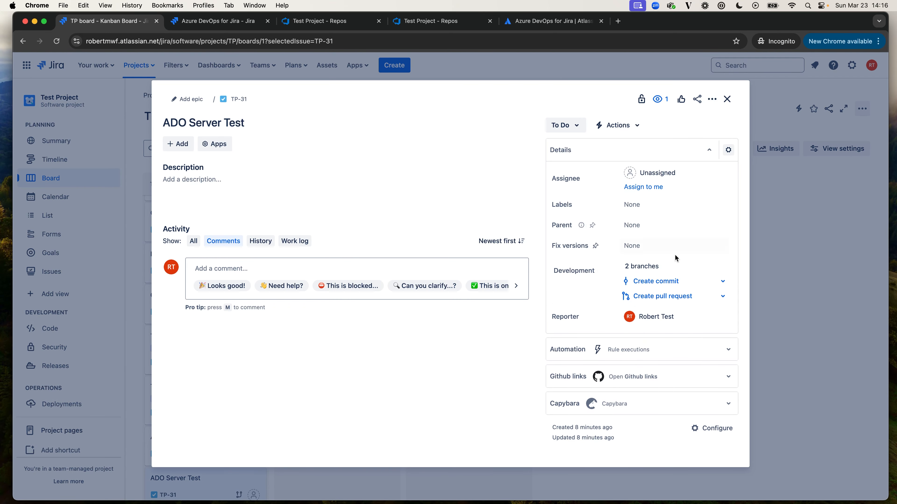
Review all branches linked to issue TP-31 in its development details, including TP-31_ADO-On-Premises-Branch, and close the overview.
{"action": "mouse_move", "coordinate": [691, 266]}
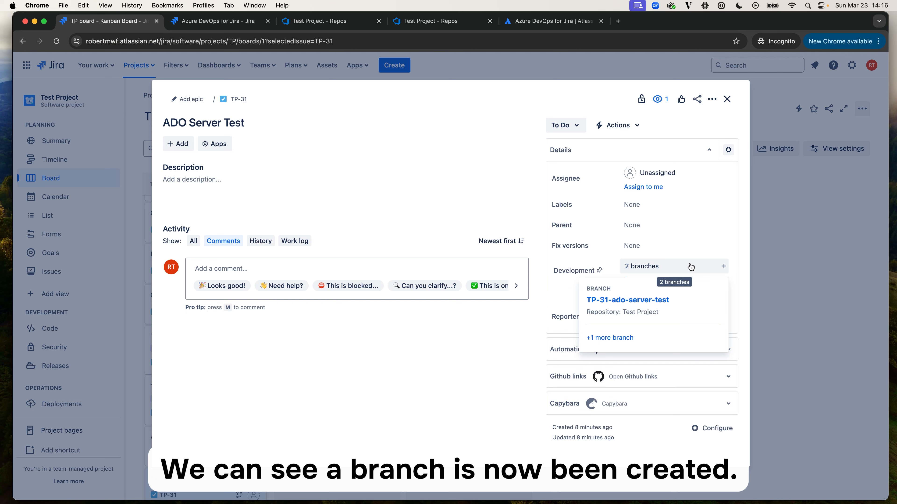
{"action": "left_click", "coordinate": [616, 339]}
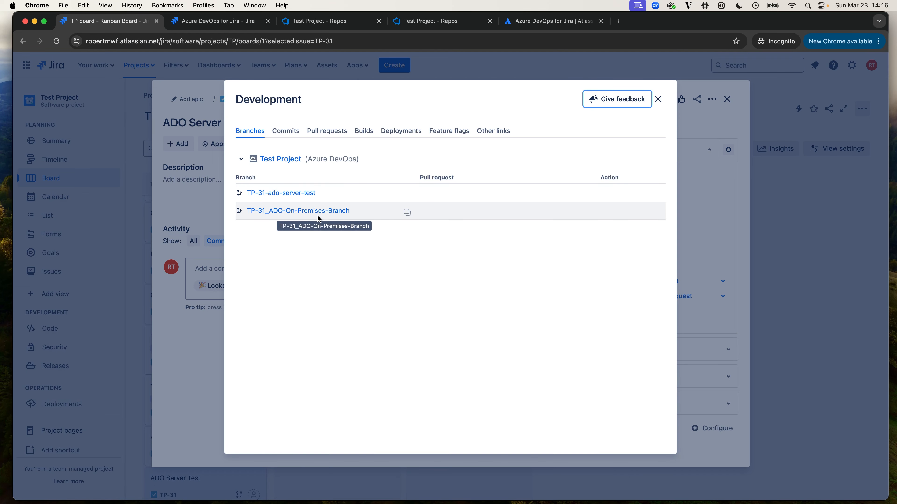
{"action": "key", "text": "Escape"}
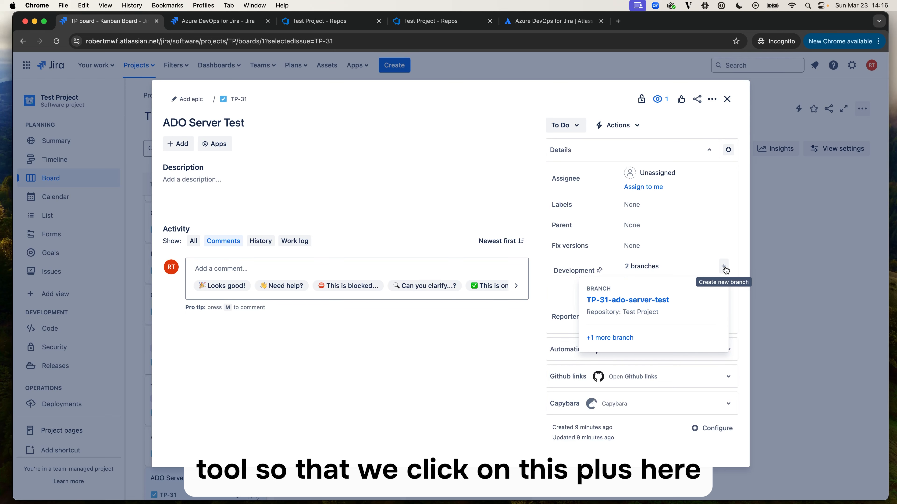
Start a new Azure DevOps branch for TP-31 and open the token update form in its connection settings.
{"action": "left_click", "coordinate": [724, 267]}
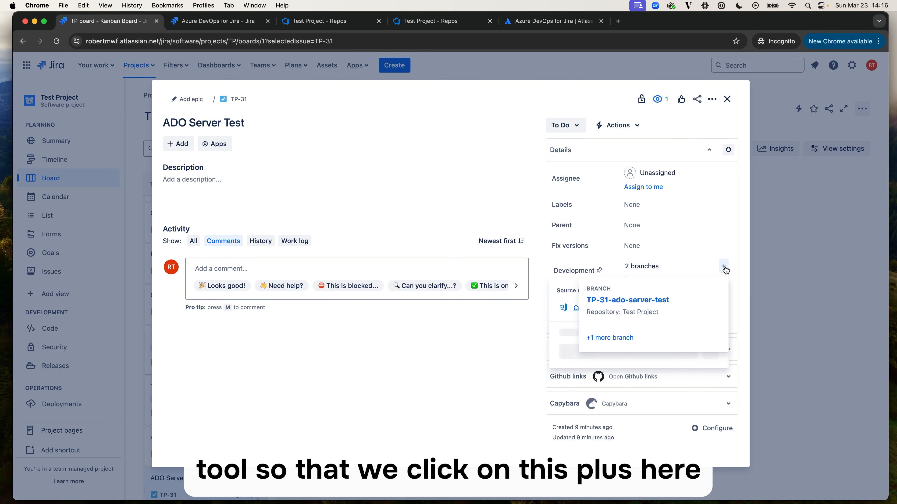
{"action": "left_click", "coordinate": [577, 313]}
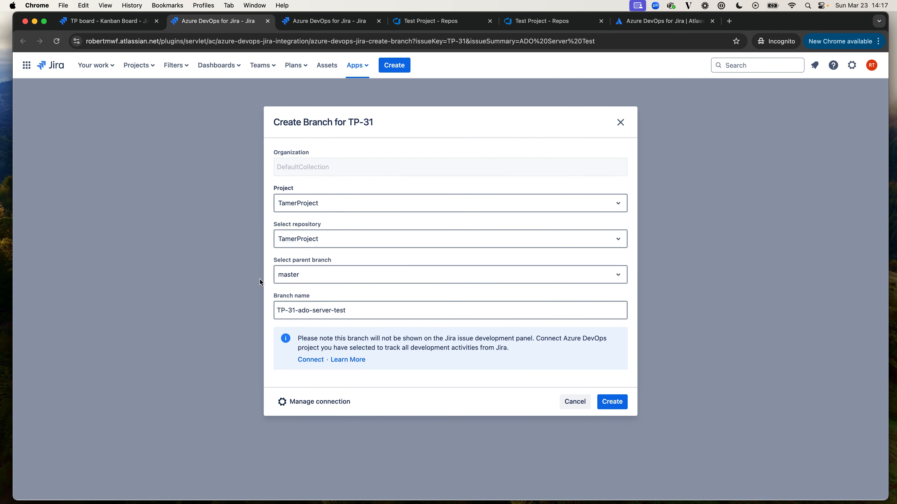
{"action": "left_click", "coordinate": [319, 402]}
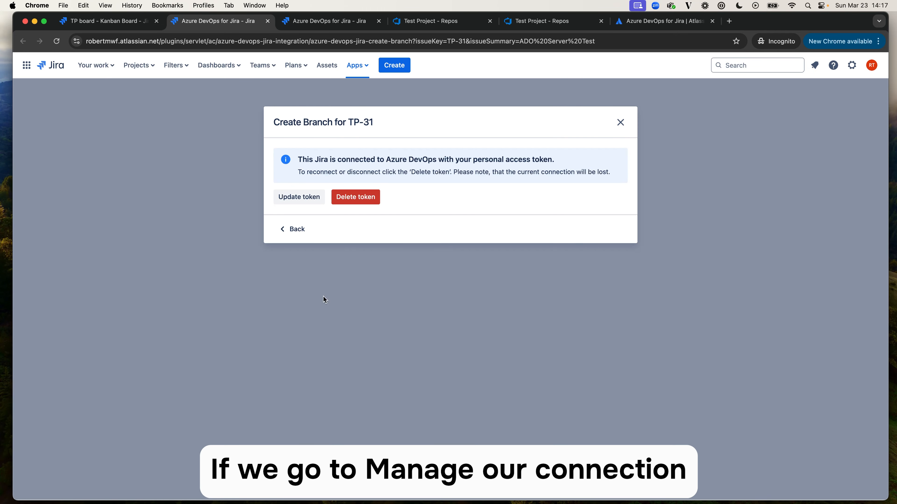
{"action": "left_click", "coordinate": [313, 200]}
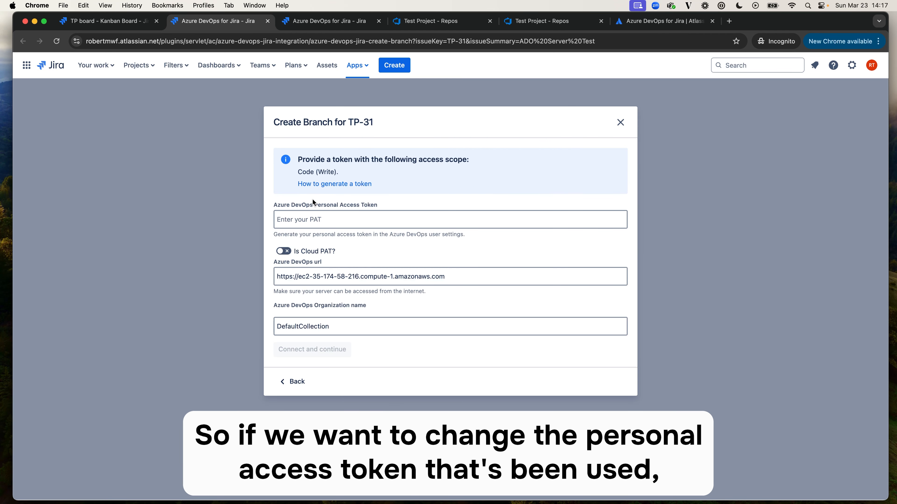